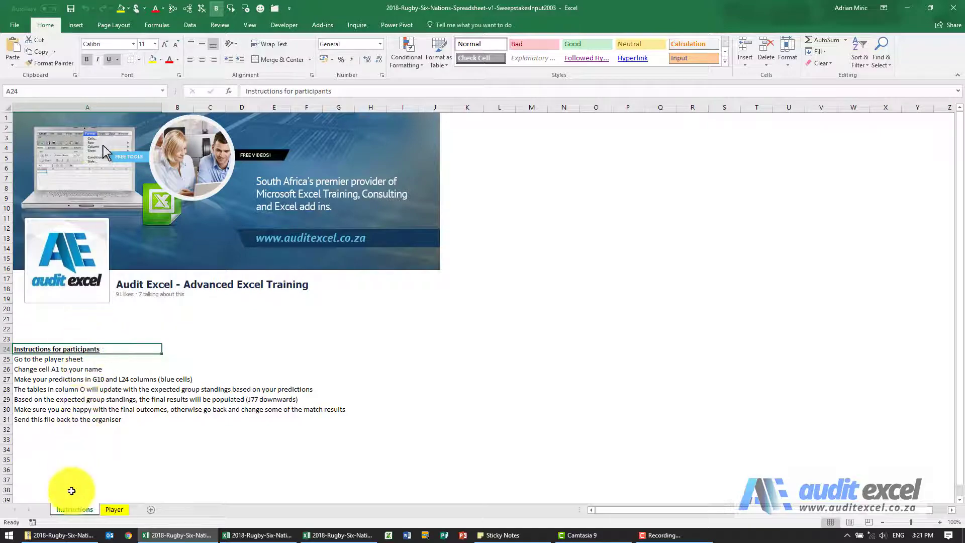
pyautogui.click(112, 509)
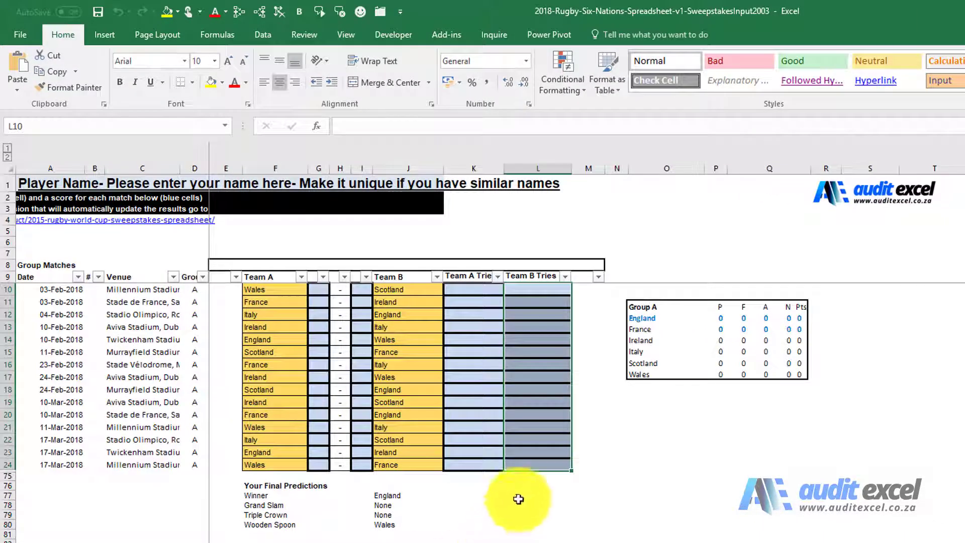
pyautogui.click(530, 465)
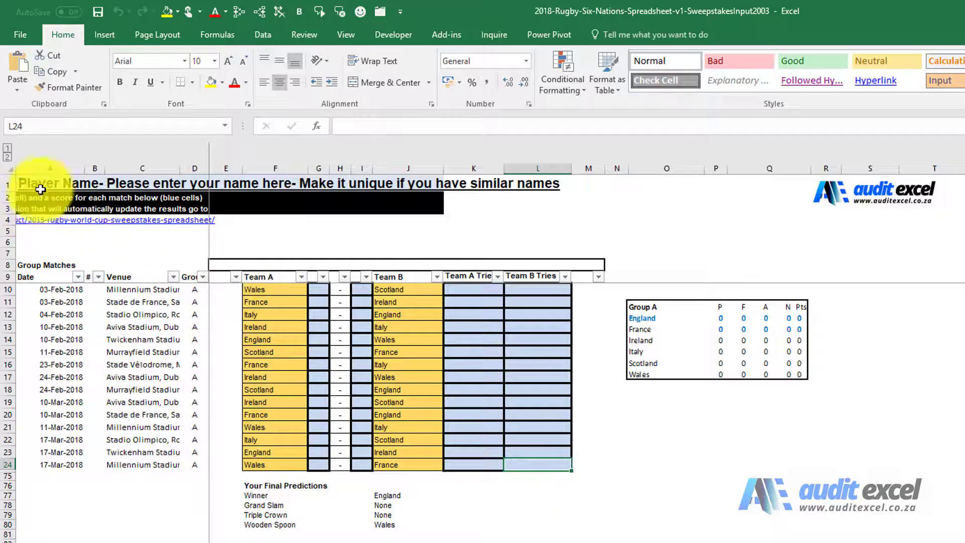
pyautogui.click(43, 186)
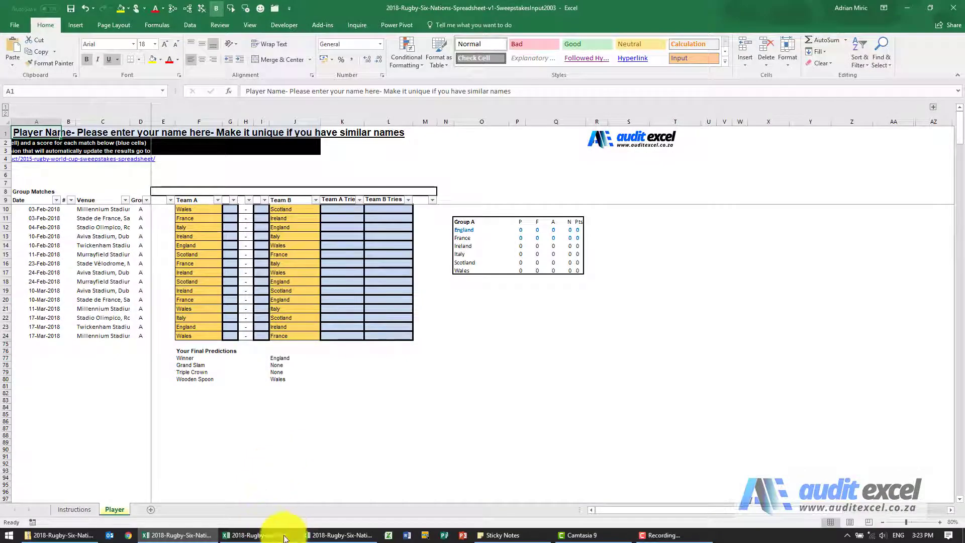
# In the filled predictions workbook, enter Wales 18 and France 20 for the last match in G24 and I24.
pyautogui.click(312, 535)
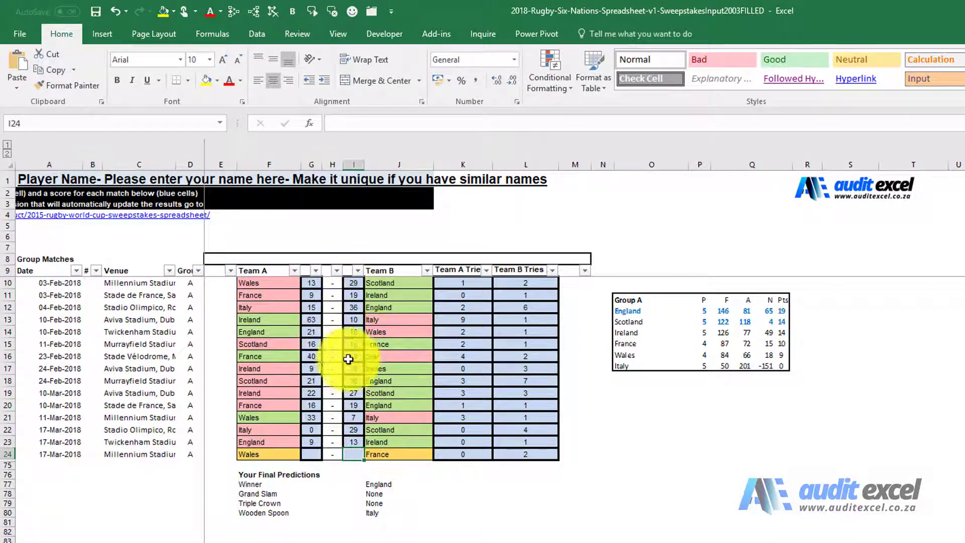
pyautogui.click(311, 453)
pyautogui.write('18')
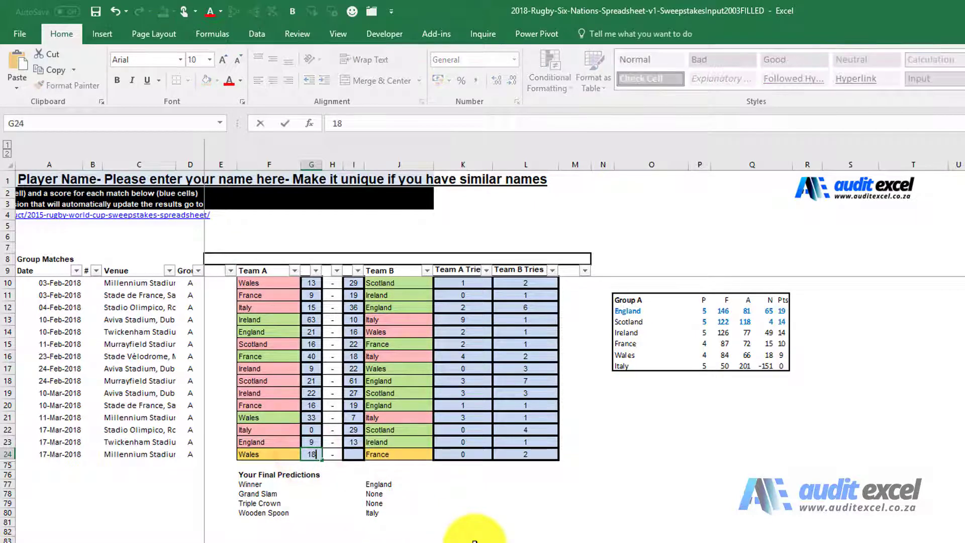
pyautogui.press('Tab')
pyautogui.write('20')
pyautogui.press('Return')
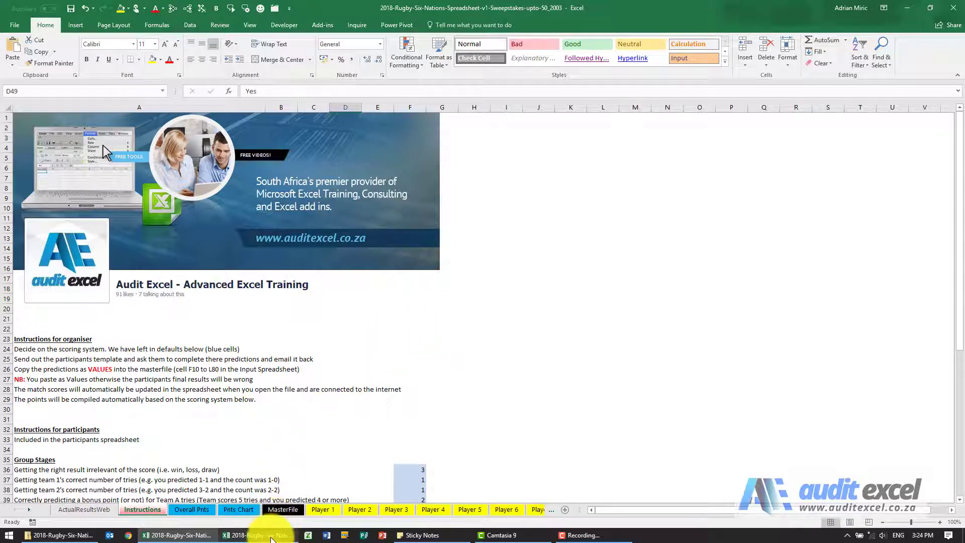
# Check the master workbook's empty Player 1, 2 and 3 sheets, then return to the filled predictions workbook.
pyautogui.click(266, 535)
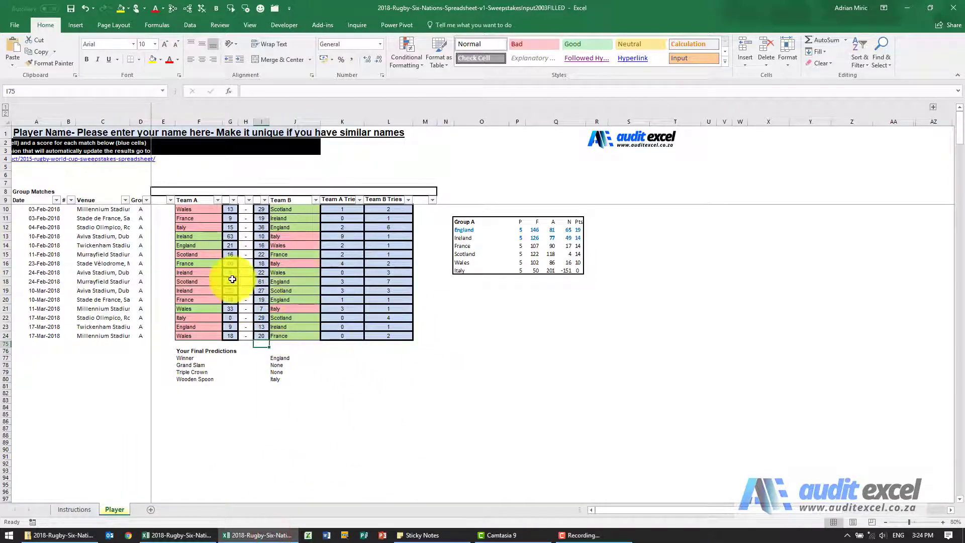
pyautogui.click(208, 535)
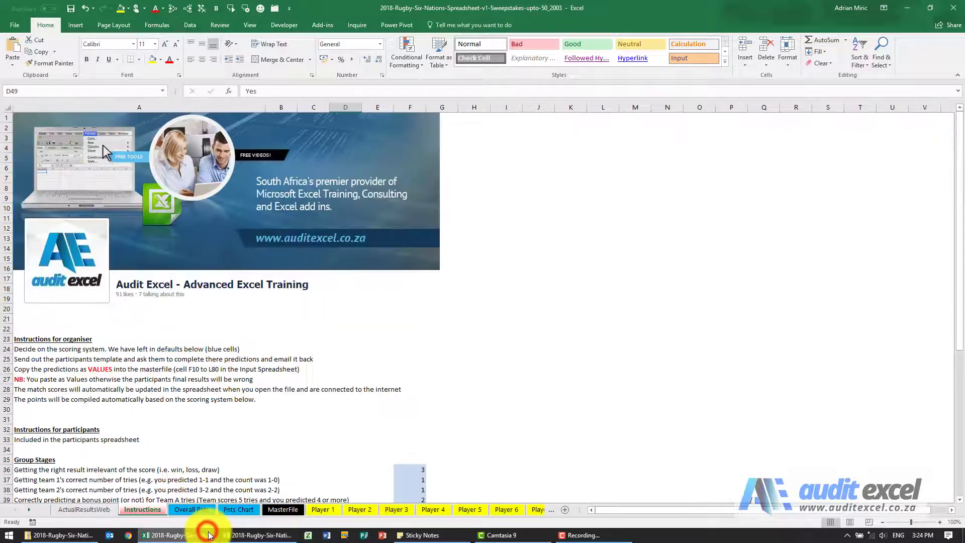
pyautogui.click(318, 510)
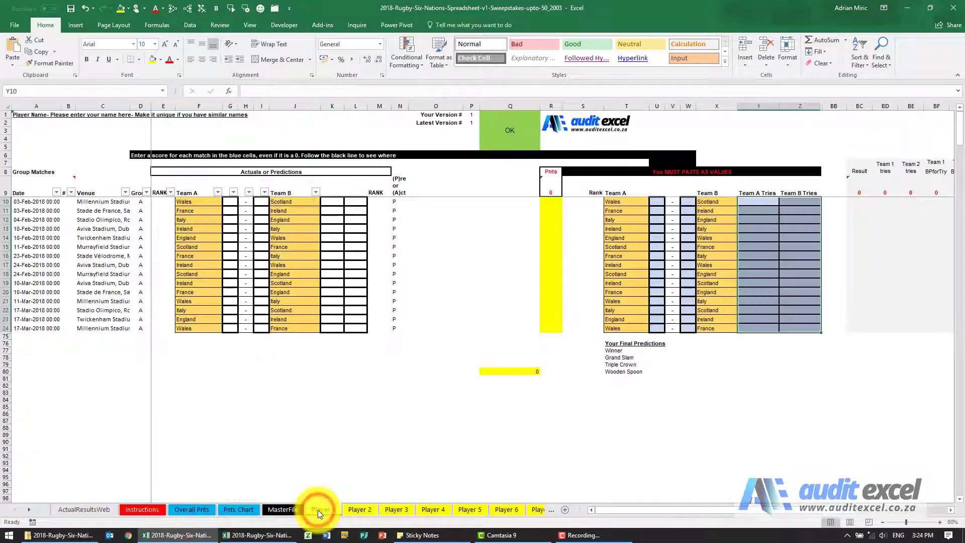
pyautogui.click(354, 509)
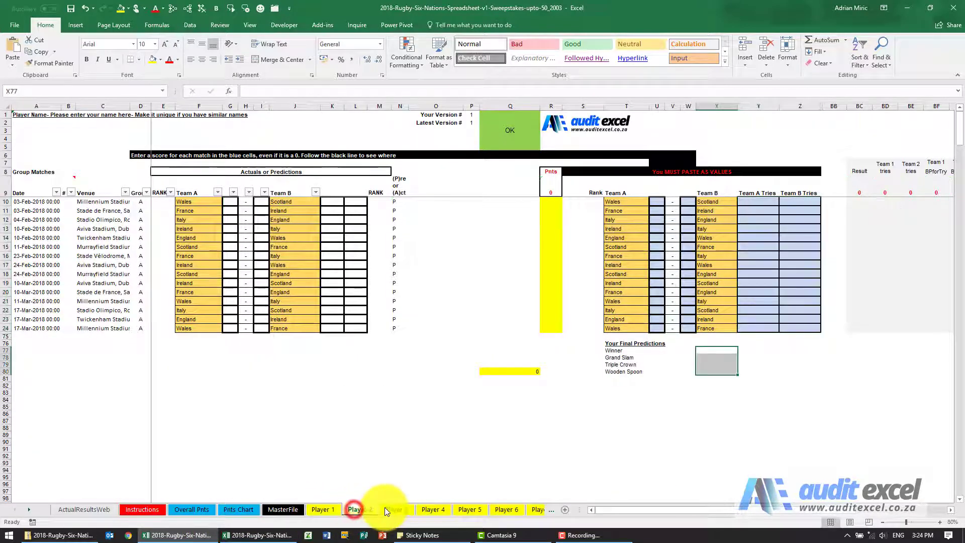
pyautogui.click(389, 507)
pyautogui.click(324, 510)
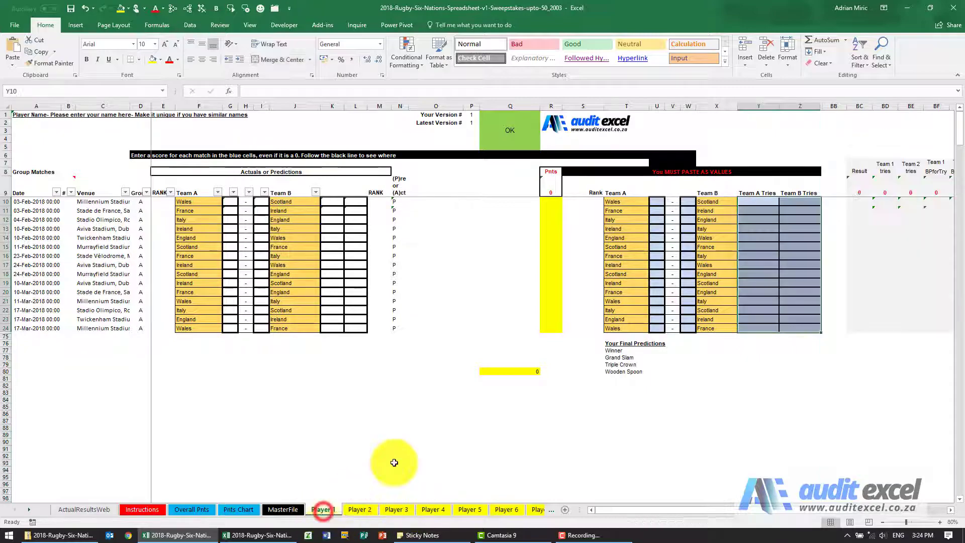
pyautogui.click(335, 454)
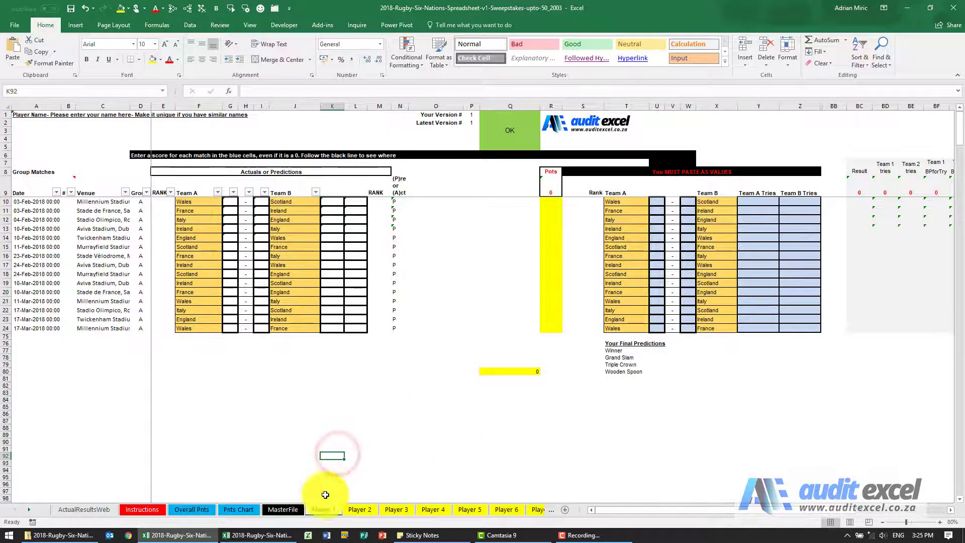
pyautogui.click(256, 535)
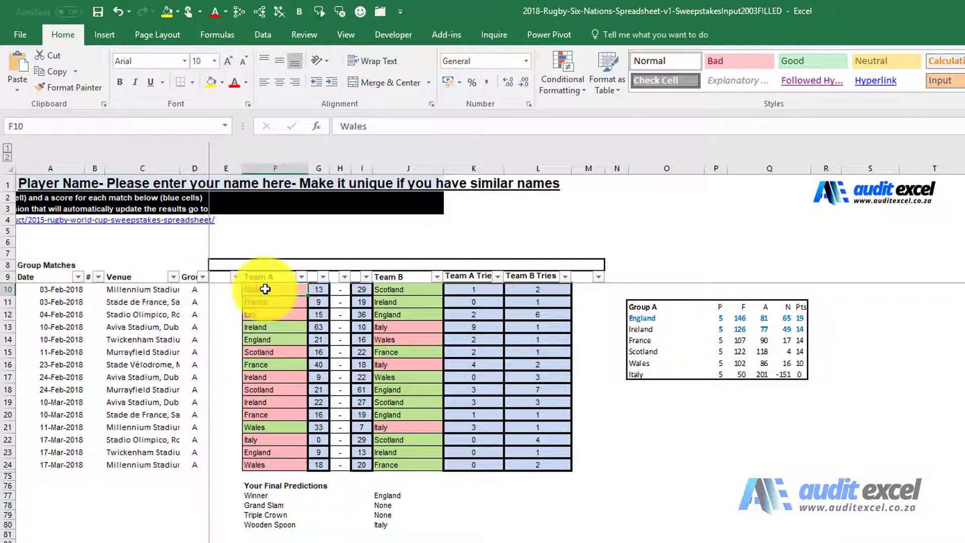
# Copy the participant's predictions F10:L80 and bring the master sweepstakes workbook forward.
pyautogui.keyDown('shift'); pyautogui.click(541, 531); pyautogui.keyUp('shift')
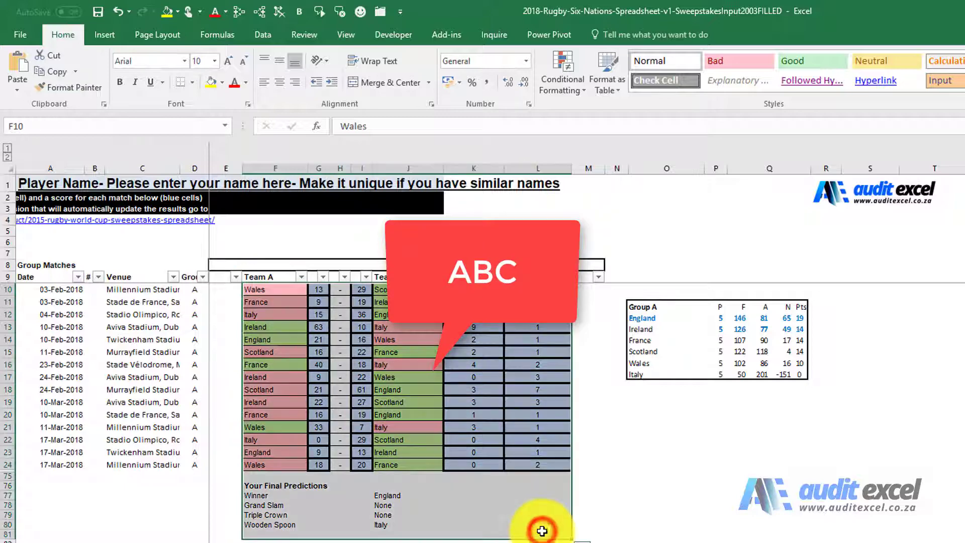
pyautogui.hotkey('shift', 'Up')
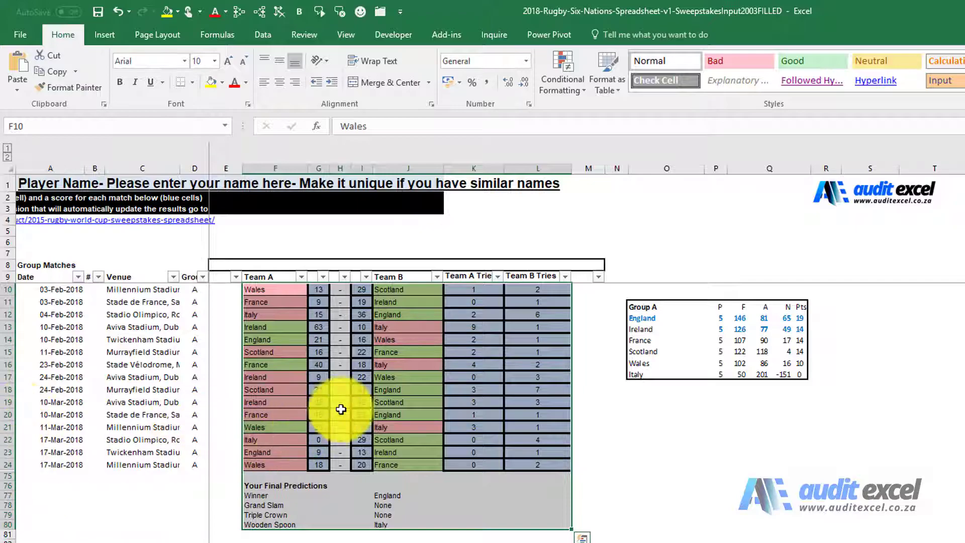
pyautogui.hotkey('ctrl', 'c')
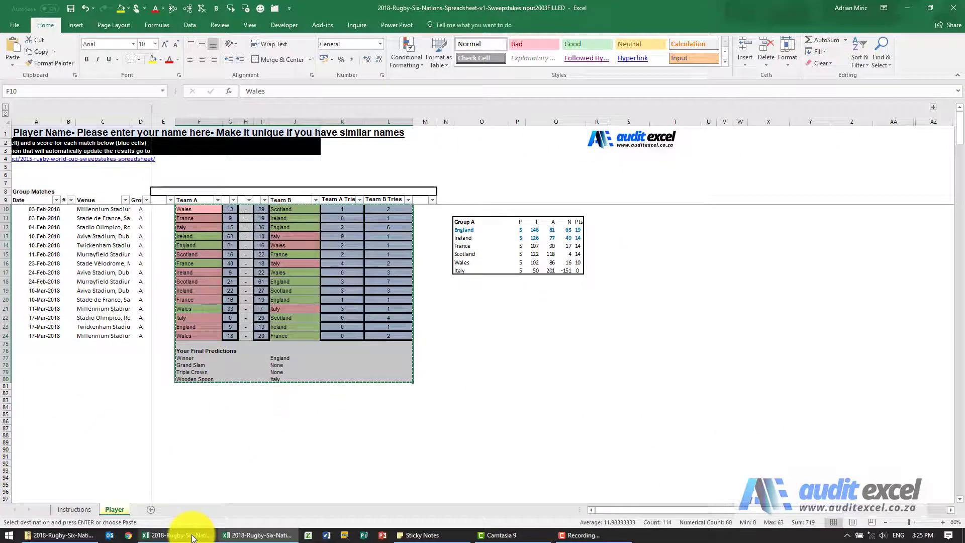
pyautogui.click(192, 535)
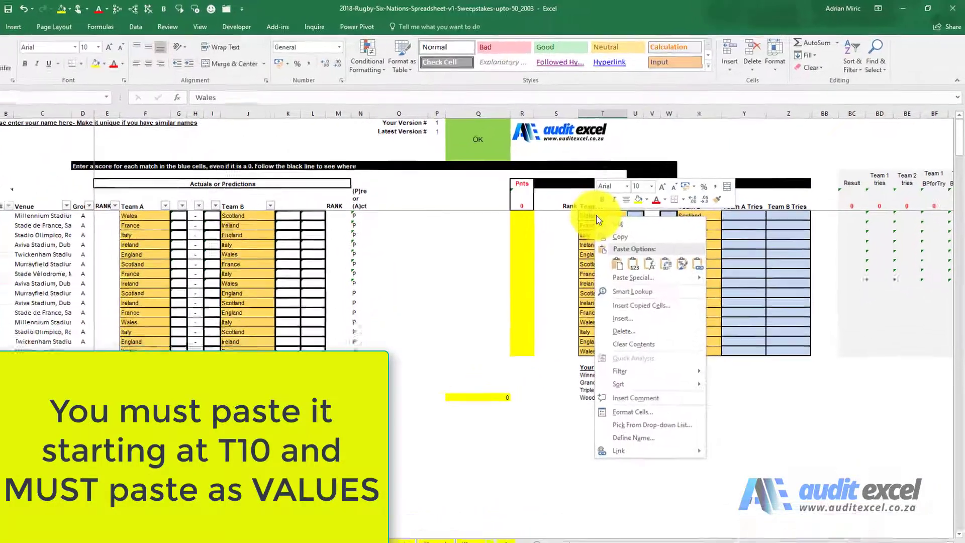
# Paste the predictions as values at T10 on Player 1, then glance at the Player 2 and 3 sheets.
pyautogui.click(562, 321)
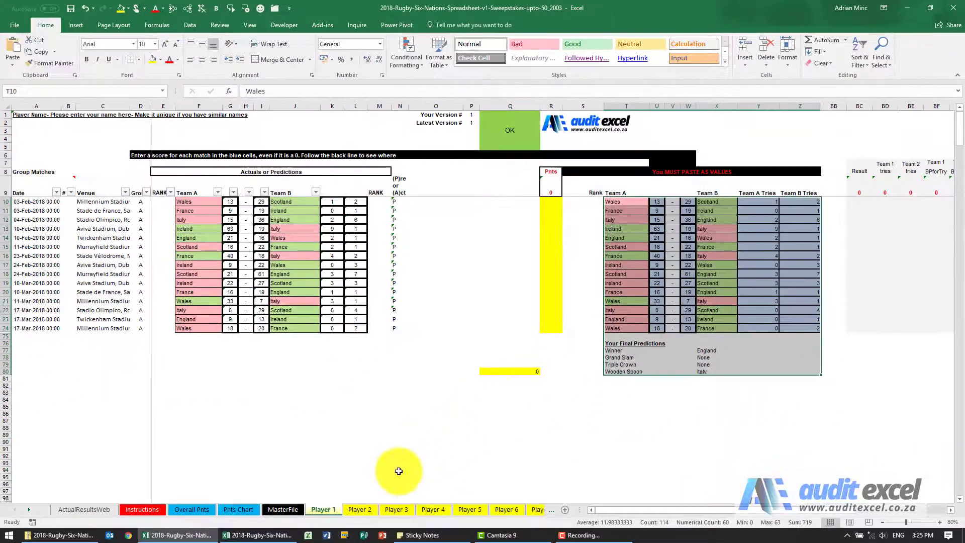
pyautogui.click(367, 509)
pyautogui.click(397, 509)
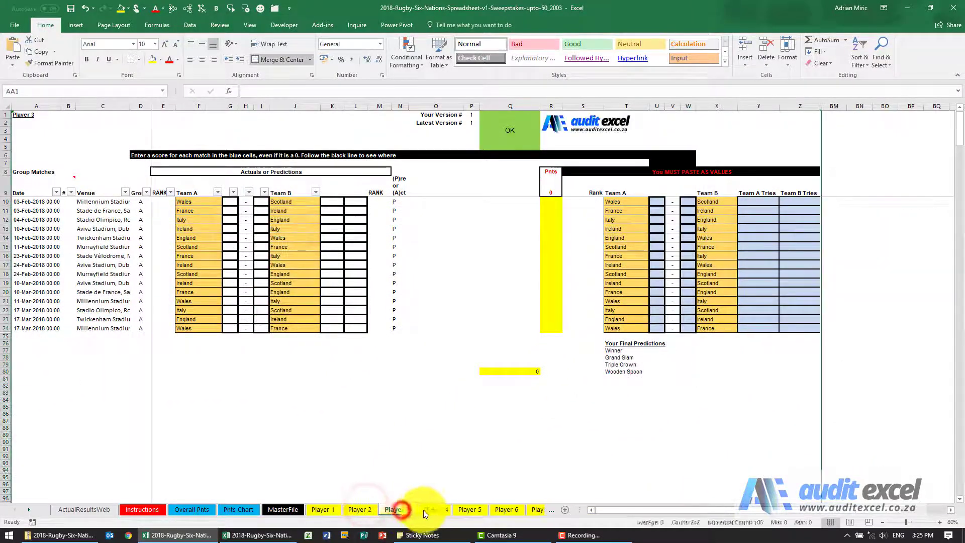
pyautogui.click(331, 509)
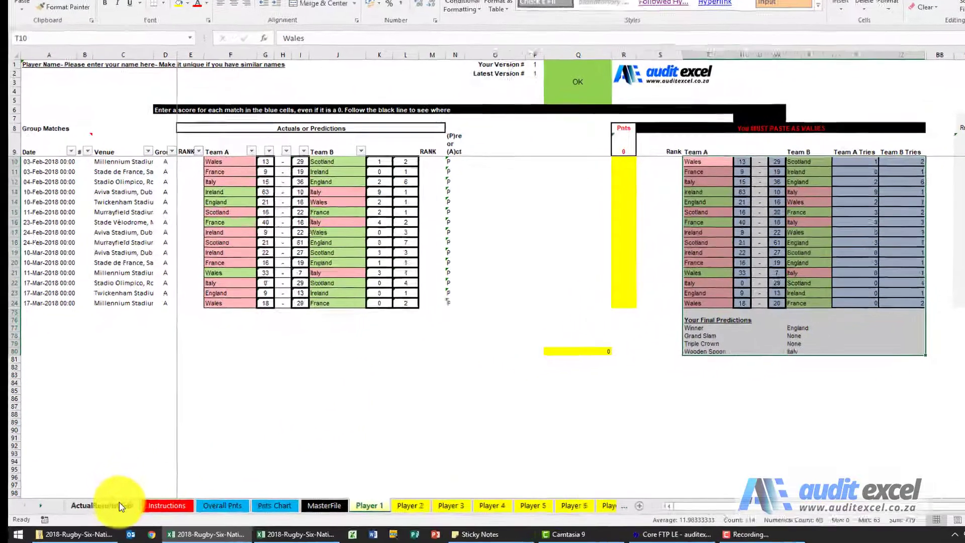
# Use Refresh All on ActualResultsWeb to load match scores, giving Player 1 a 154-point total.
pyautogui.click(98, 507)
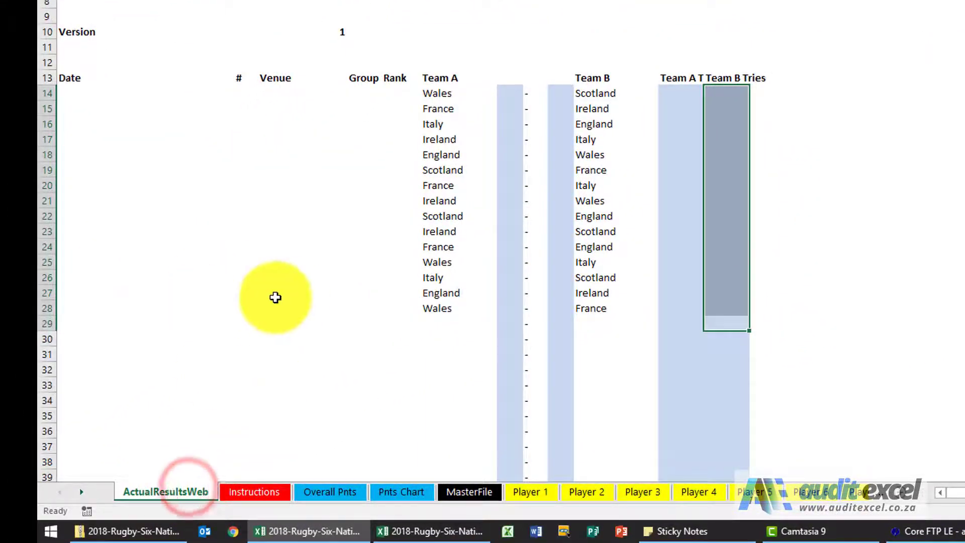
pyautogui.click(676, 250)
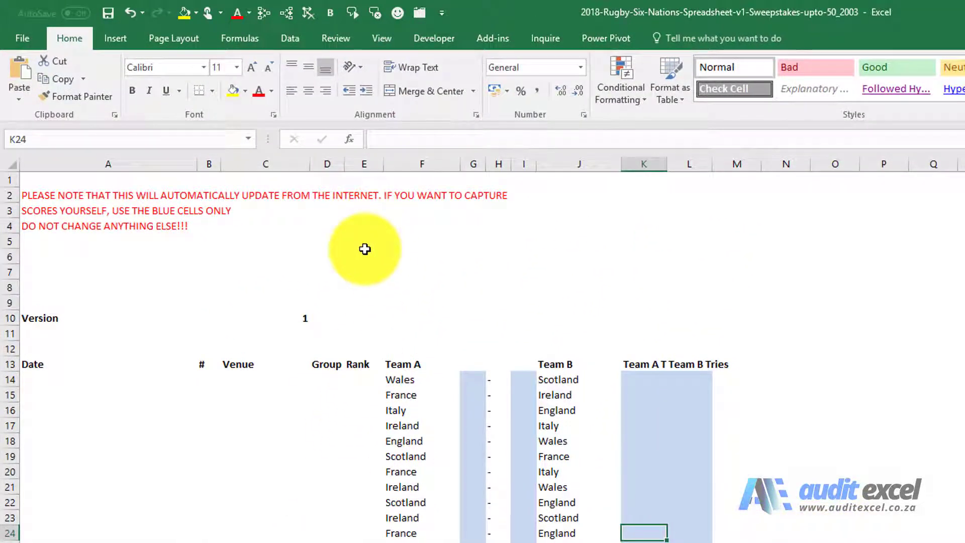
pyautogui.click(304, 39)
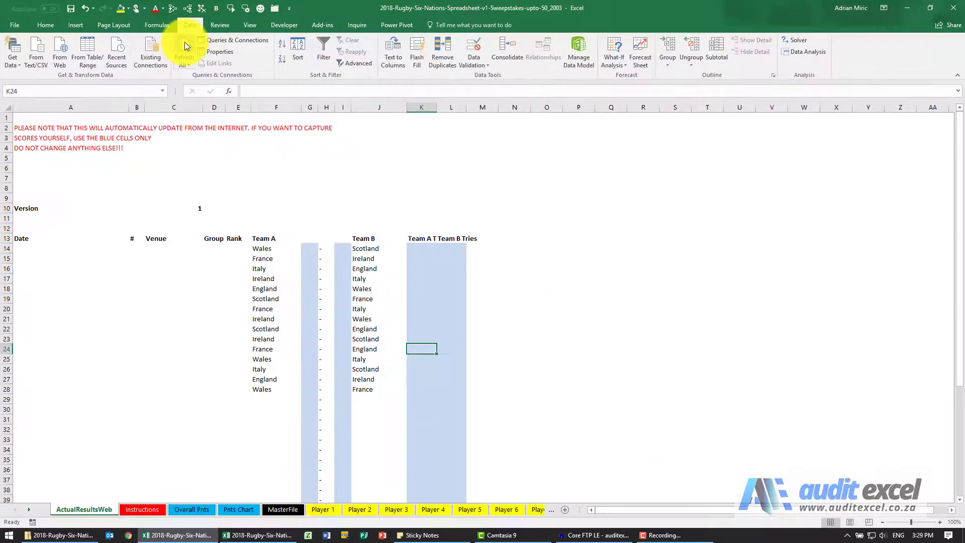
pyautogui.click(185, 41)
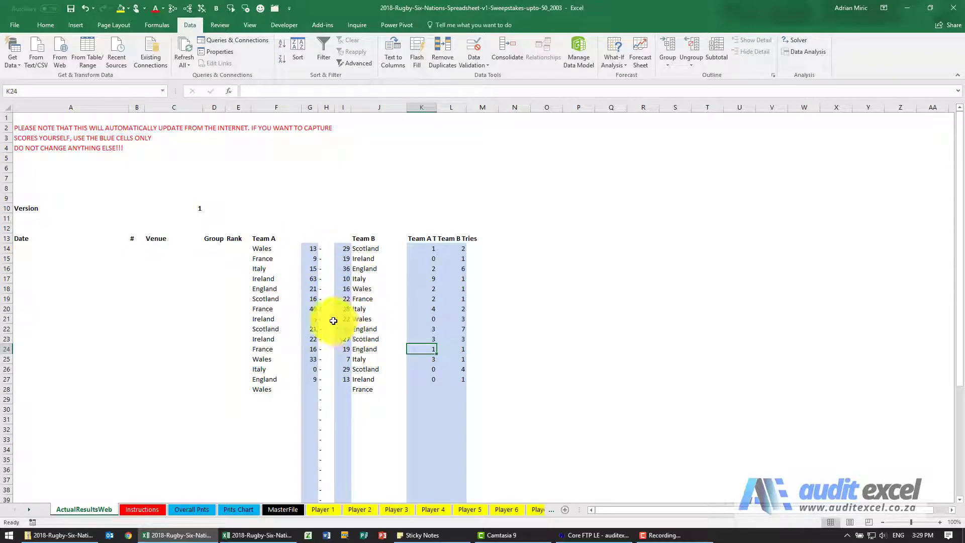
pyautogui.click(312, 510)
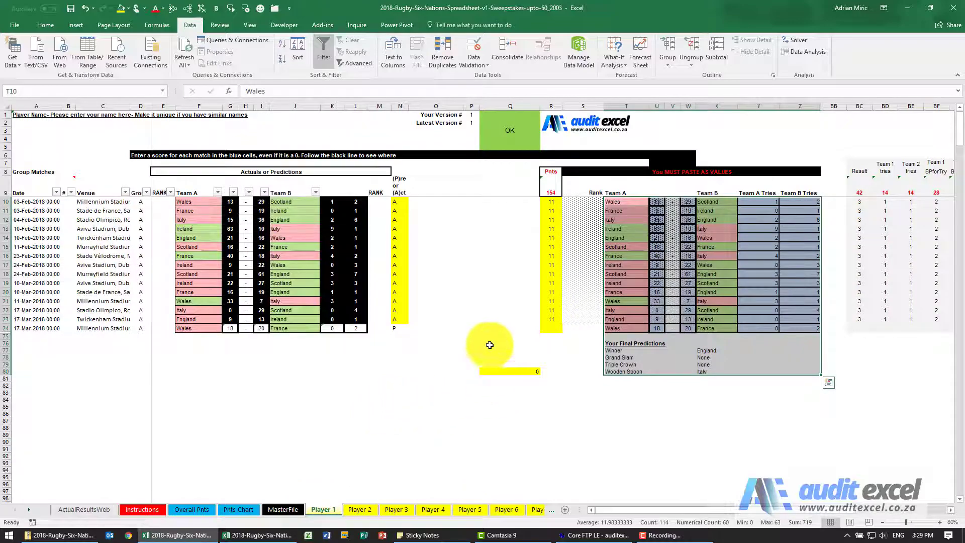
# Review the Pnts Chart, Overall Pnts and MasterFile sheets, where Player 1 leads with 154 points.
pyautogui.click(477, 328)
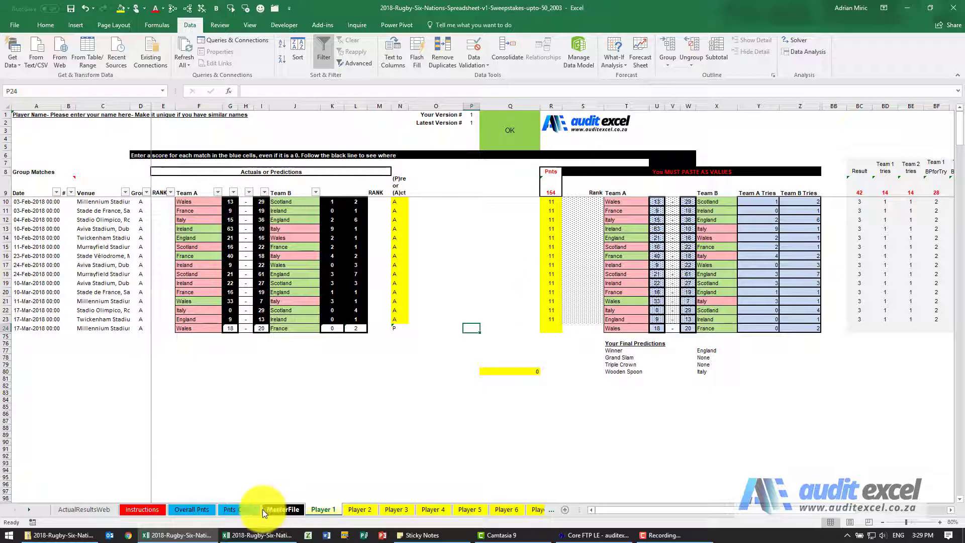
pyautogui.click(246, 509)
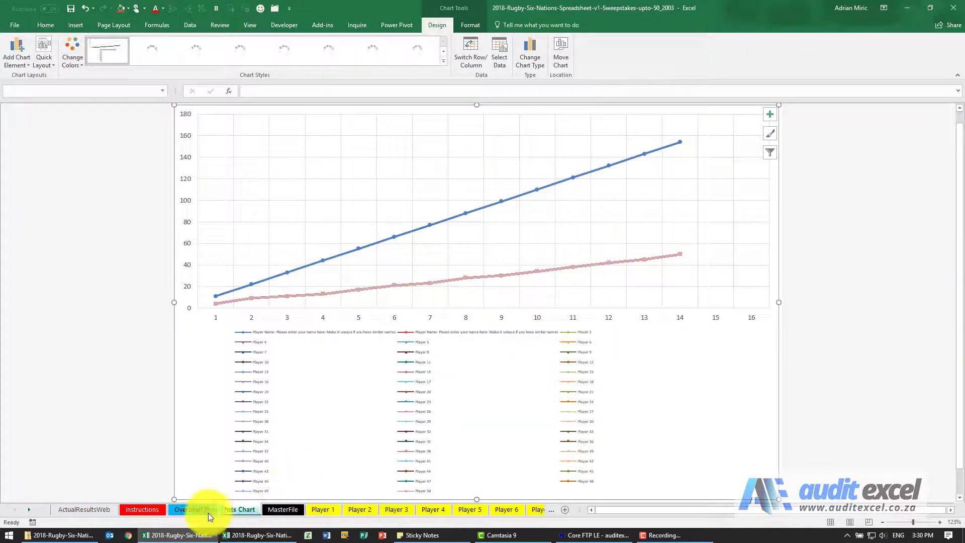
pyautogui.click(200, 513)
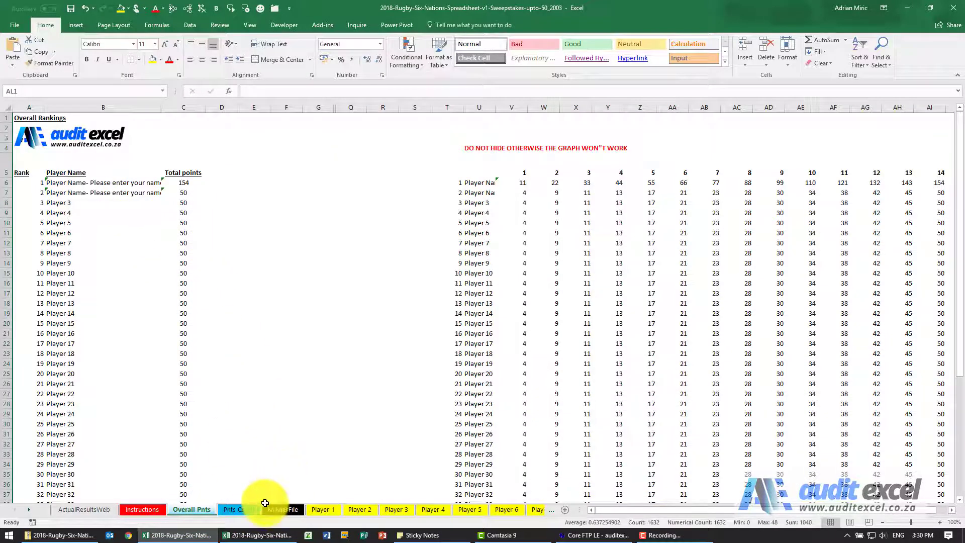
pyautogui.click(246, 511)
pyautogui.click(280, 509)
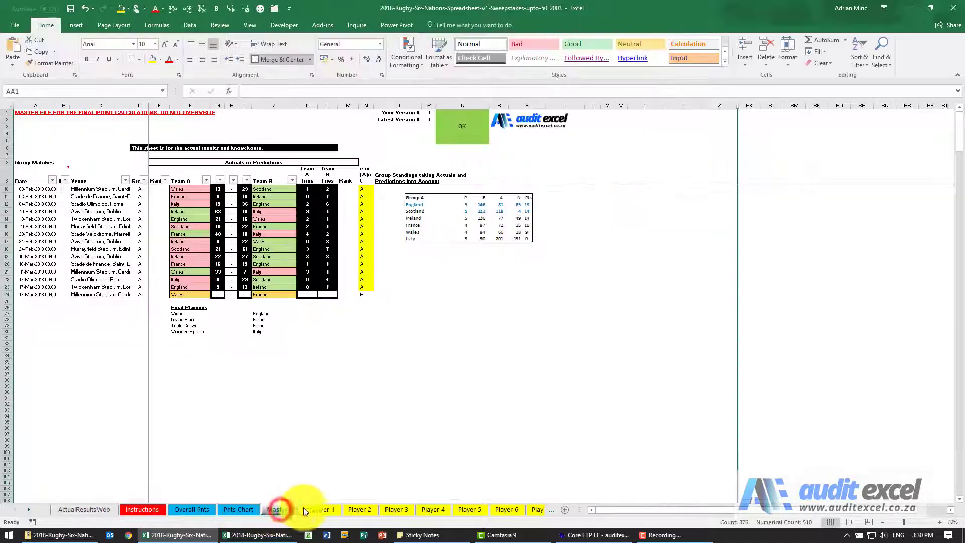
pyautogui.click(313, 509)
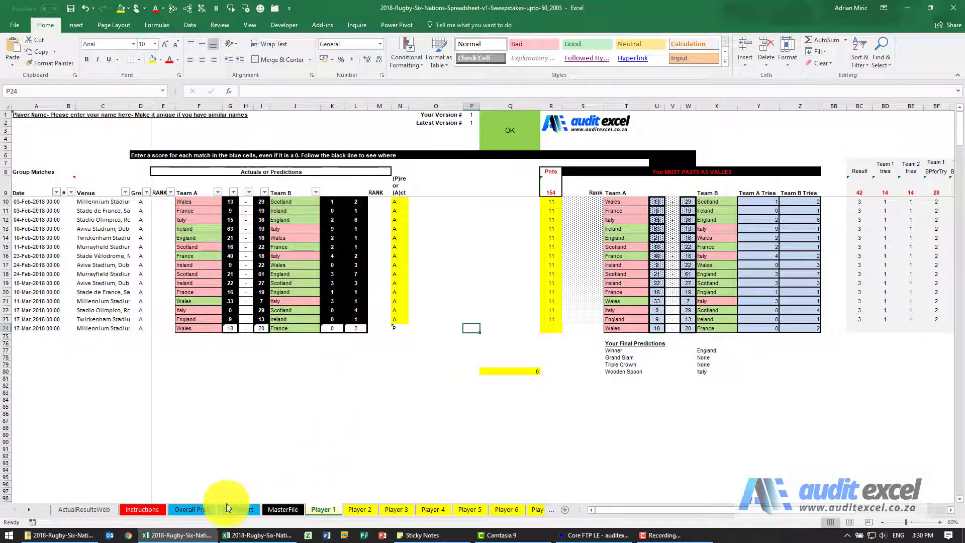
pyautogui.click(155, 510)
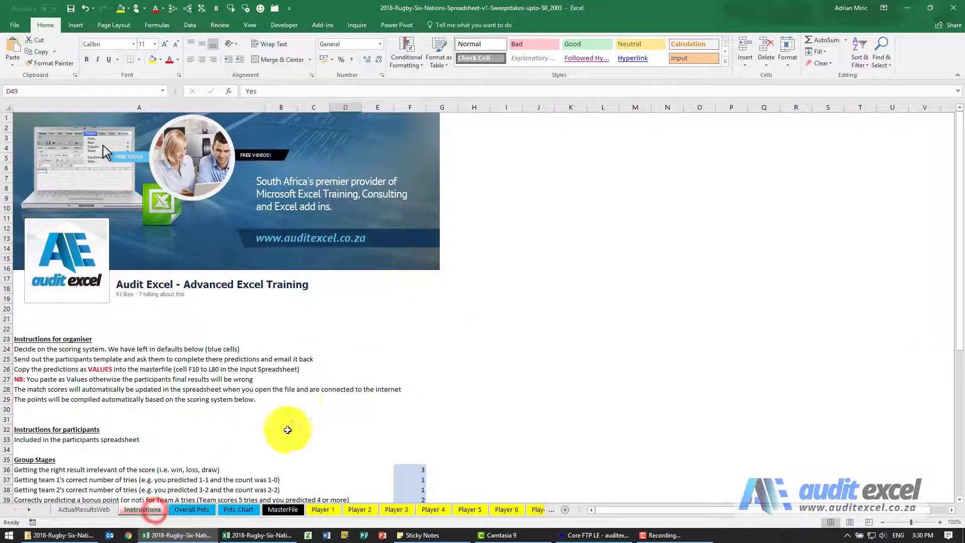
pyautogui.scroll(-7, 432, 349)
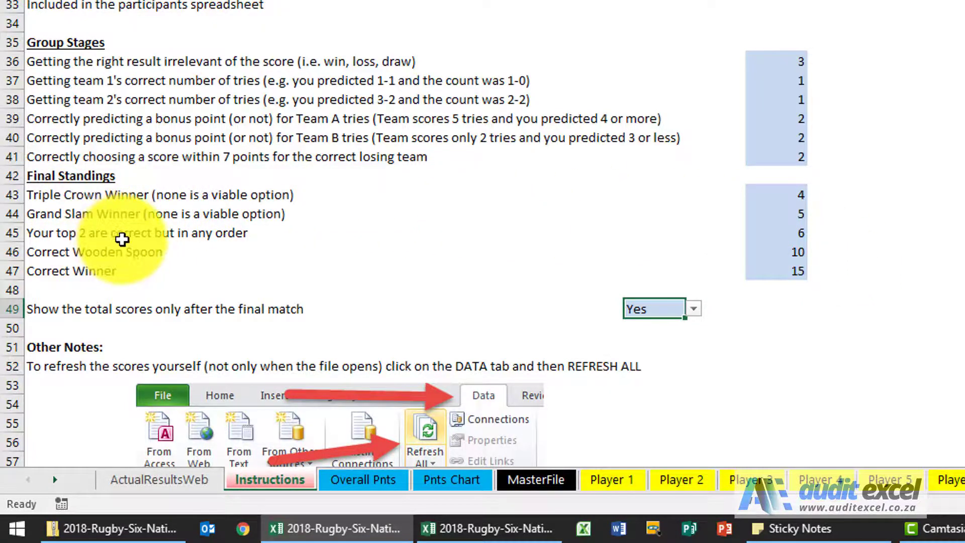
pyautogui.click(694, 312)
pyautogui.click(694, 314)
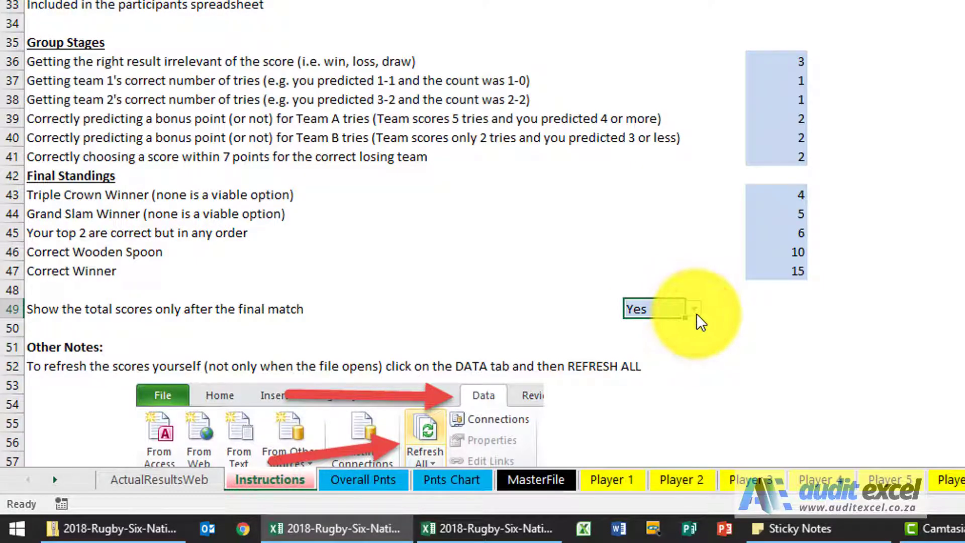